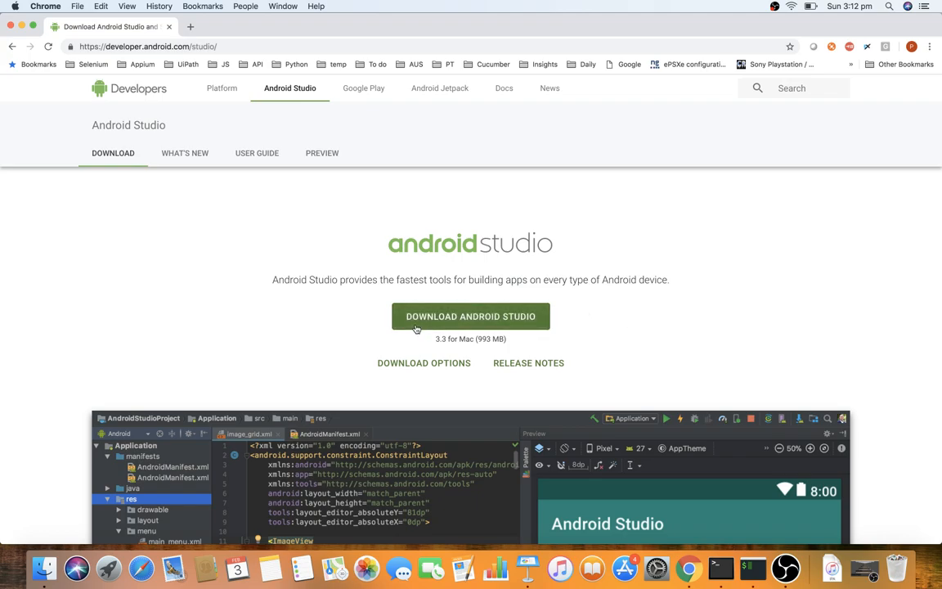
Step: Switch to Finder and select android-studio-ide-182.5199772-mac.dmg in the Downloads folder
left_click(44, 567)
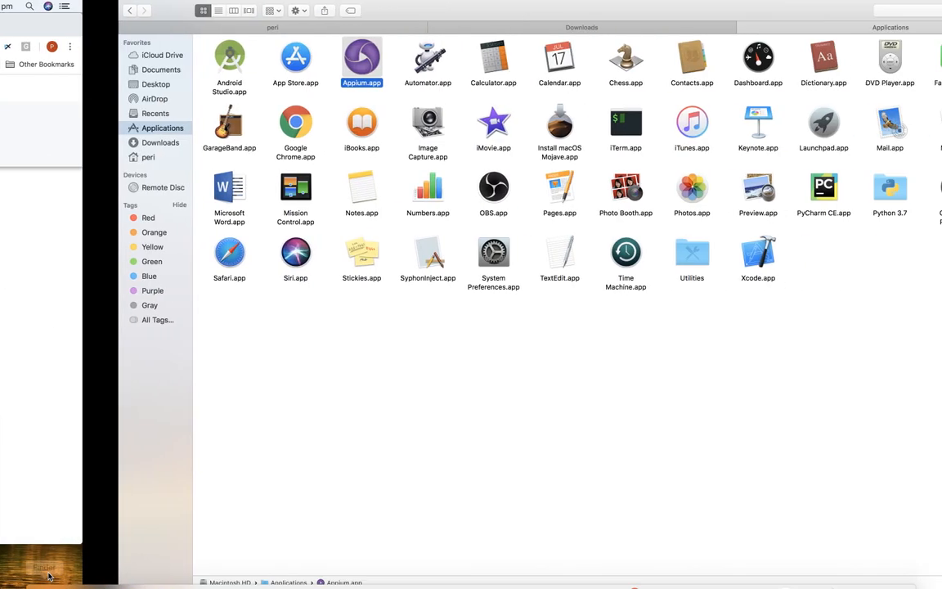
left_click(44, 144)
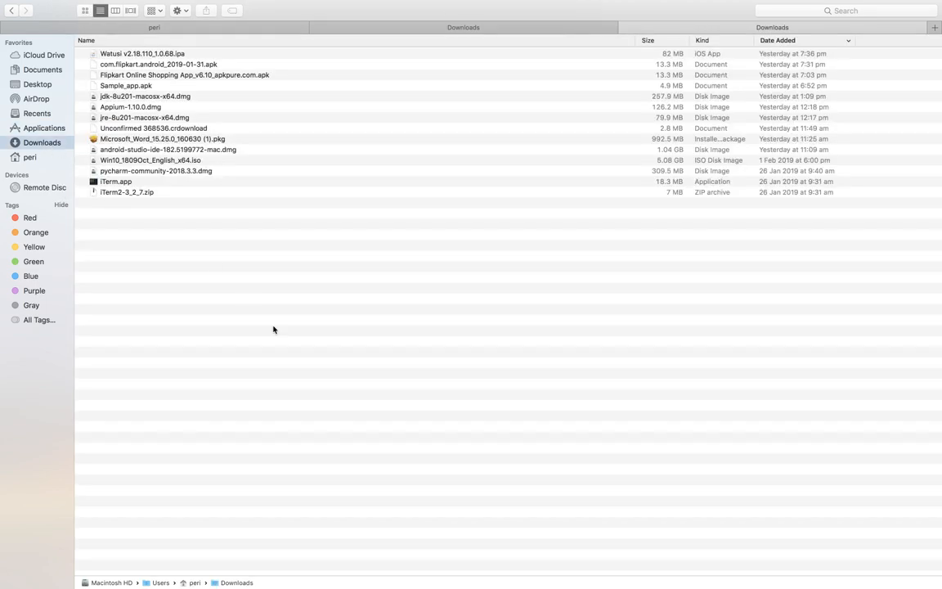
left_click(193, 149)
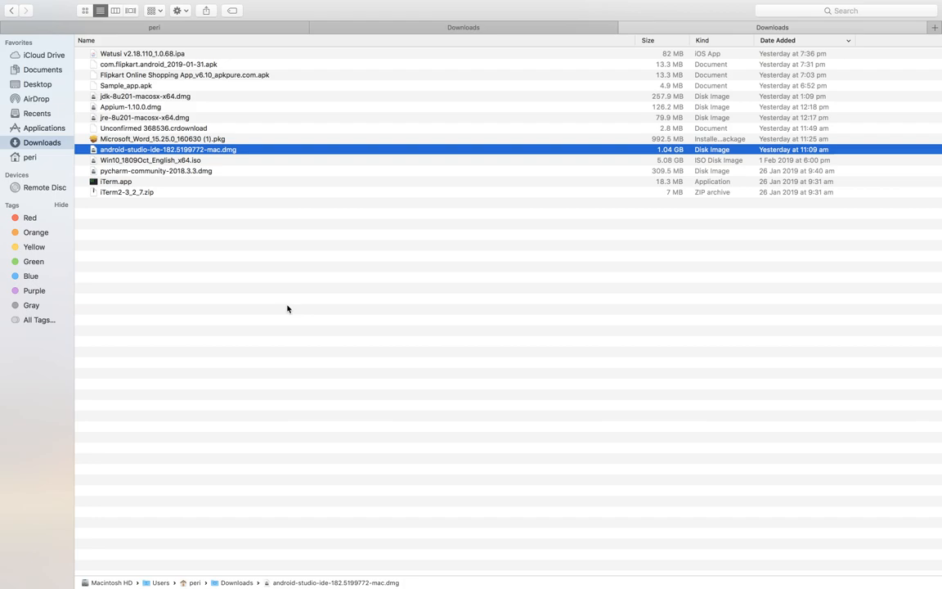
Step: Launch Android Studio from the Applications folder and open the recent MyApplication project
left_click(45, 130)
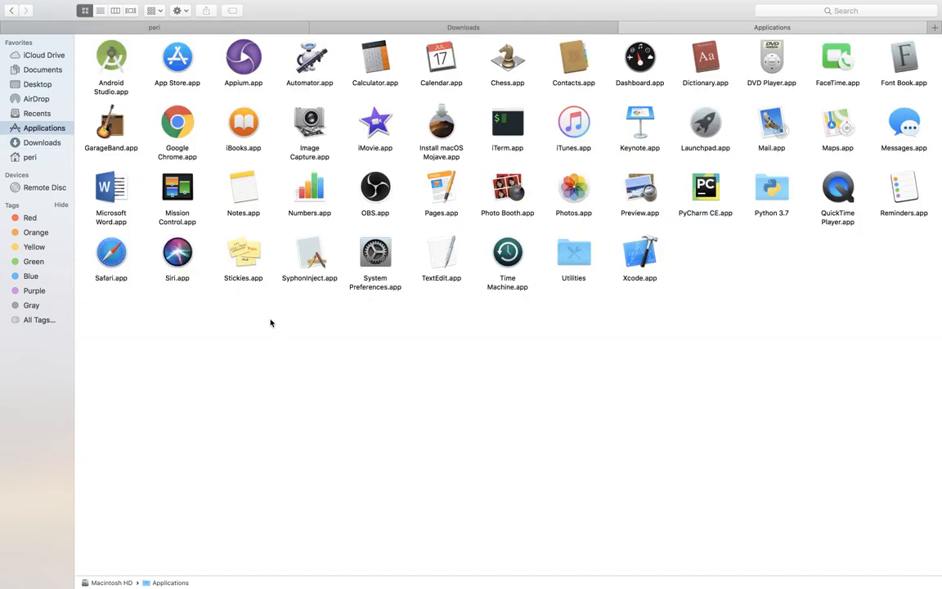
left_click(122, 66)
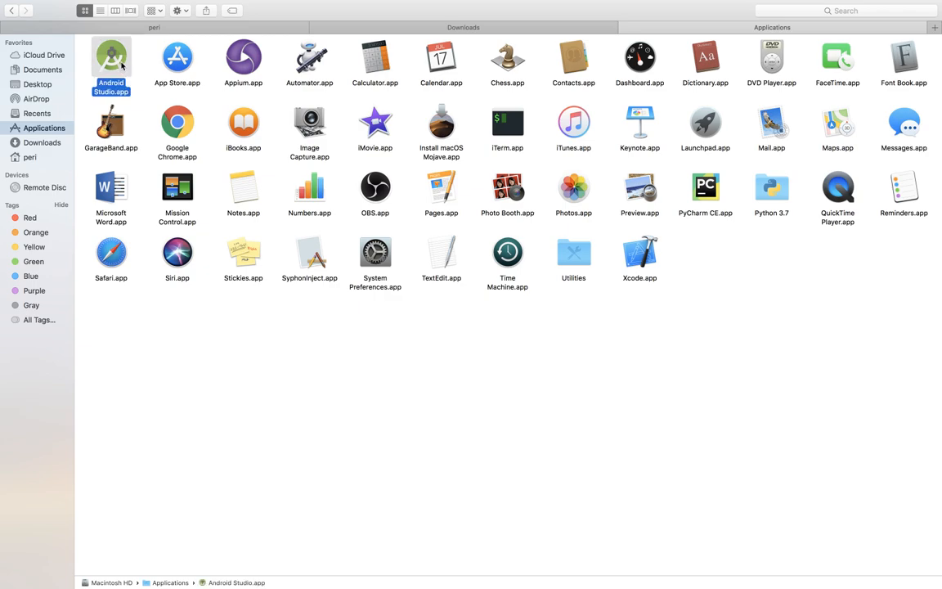
double_click(122, 65)
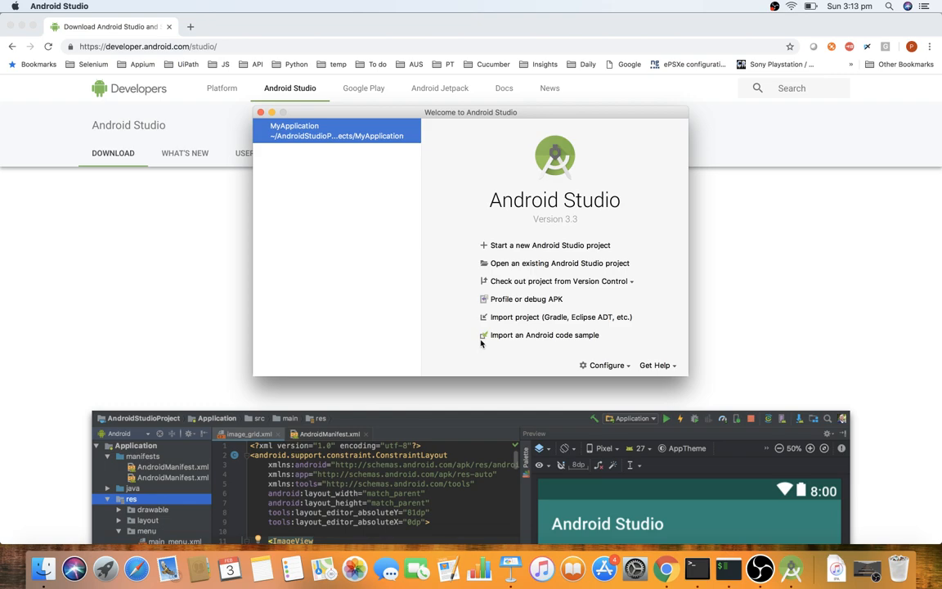
left_click(326, 132)
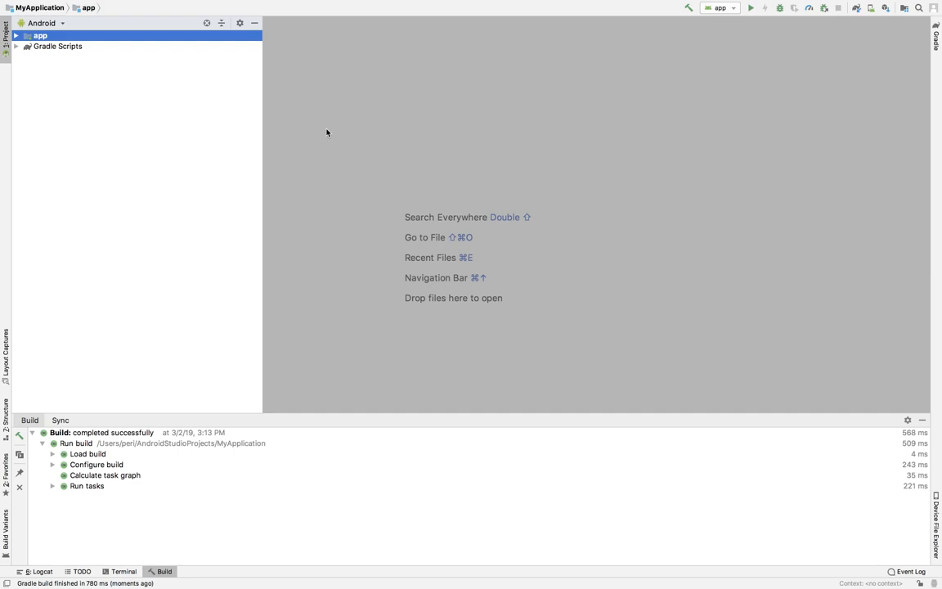
Step: Open the AVD Manager to show the project's virtual devices
mouse_move(414, 4)
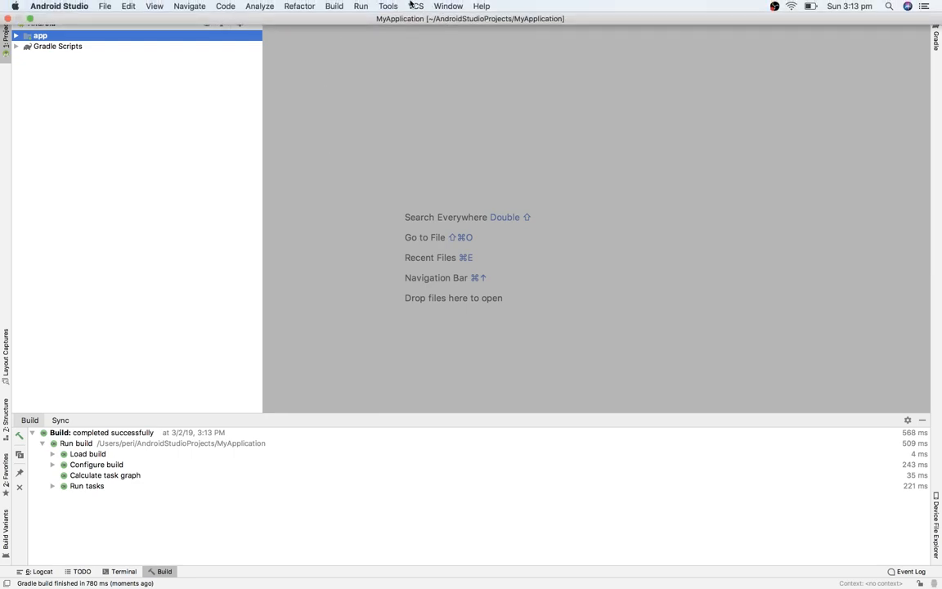
left_click(390, 6)
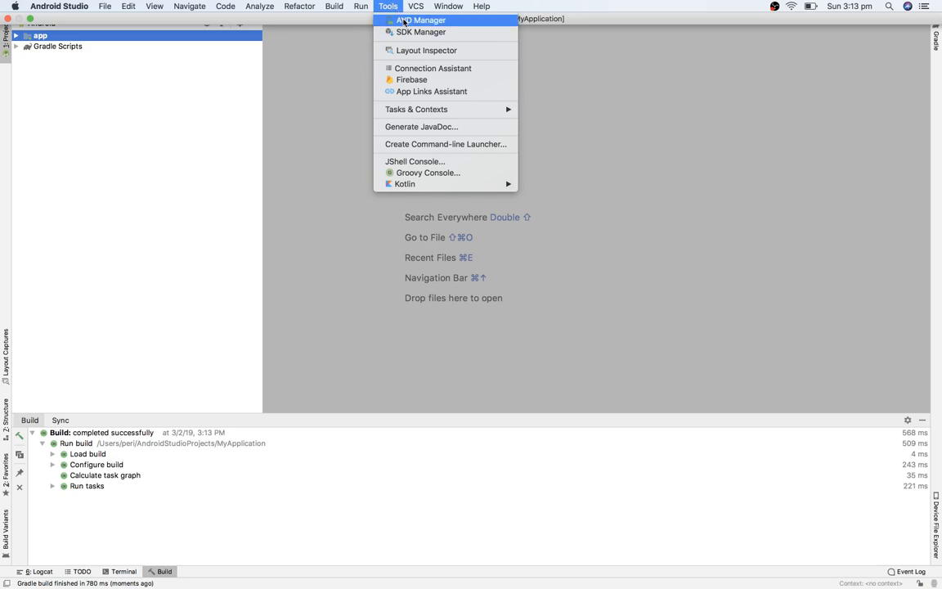
left_click(404, 22)
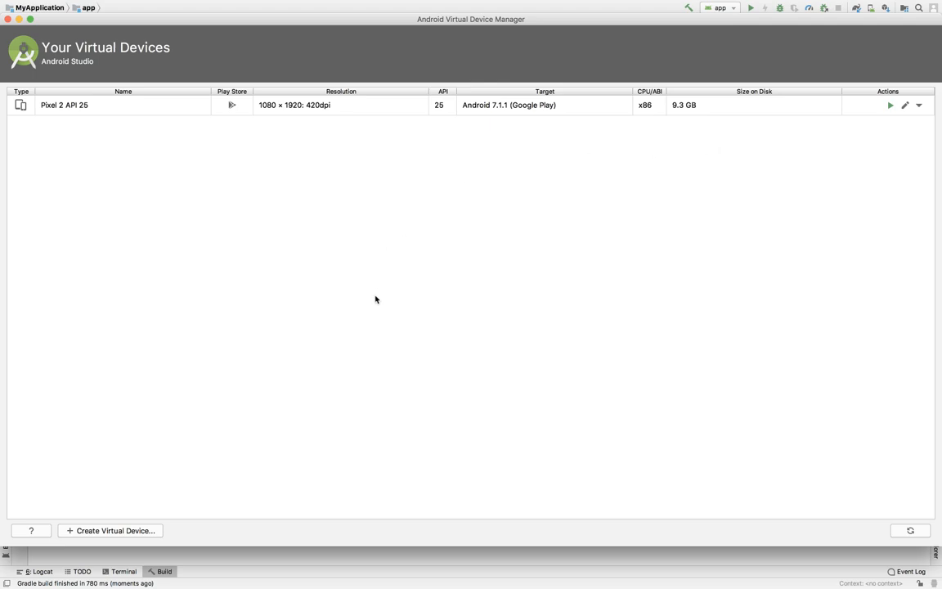
Step: Start creating a virtual device and browse the TV, Phone, Wear OS and Tablet hardware categories, including the list of phone definitions
left_click(81, 531)
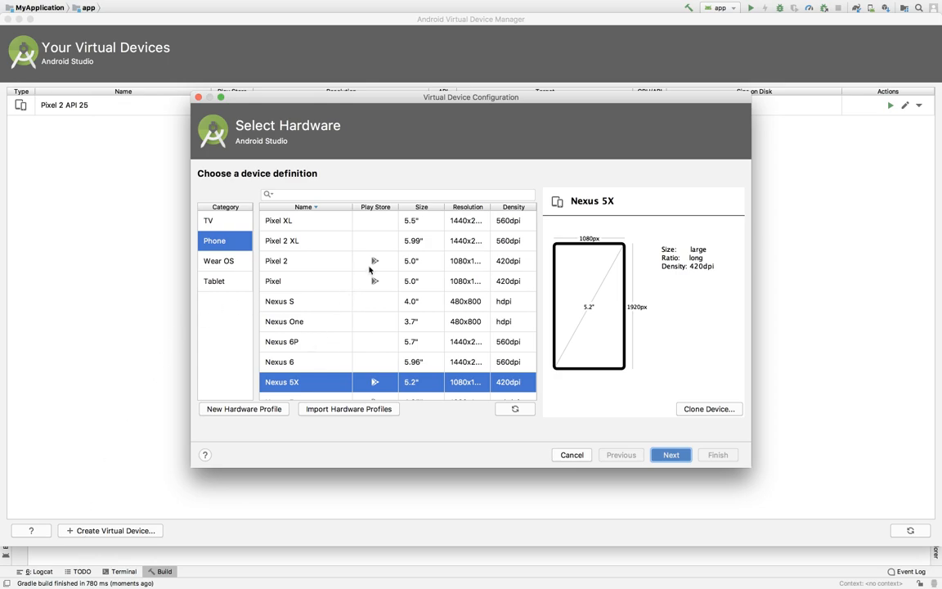
left_click(208, 220)
left_click(216, 241)
left_click(217, 263)
left_click(213, 279)
left_click(210, 245)
scroll(389, 272, "down", 10)
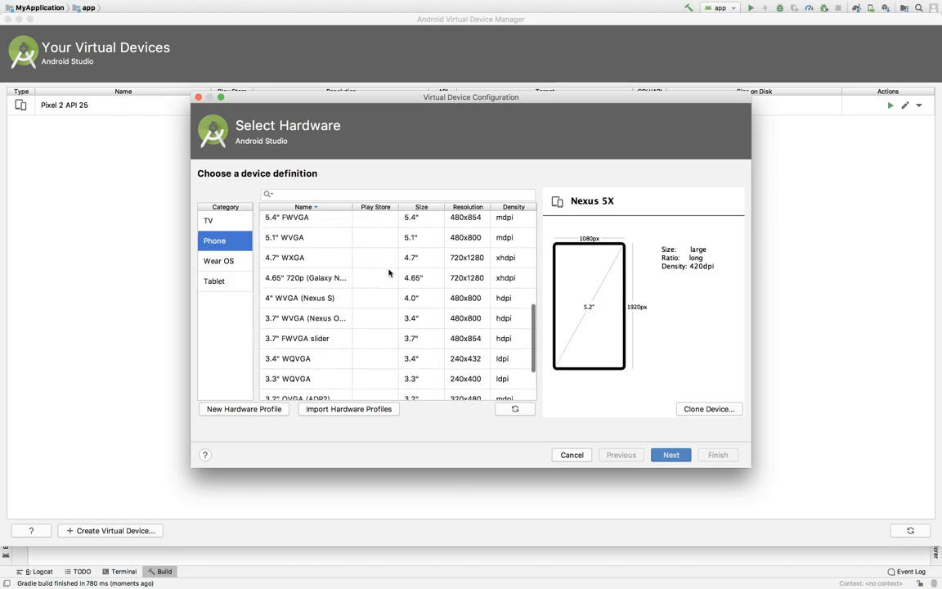
scroll(389, 272, "up", 10)
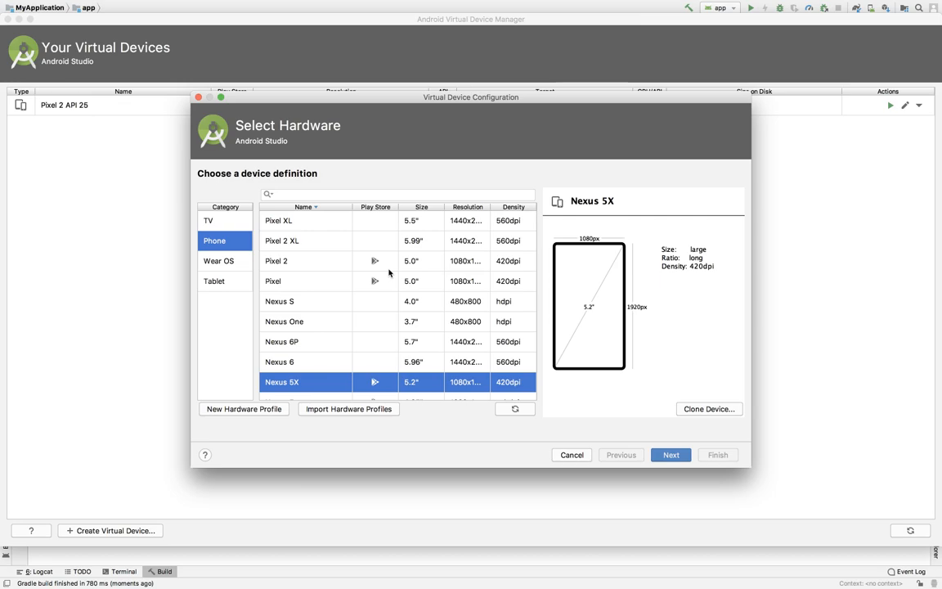
Step: Try the Nexus 6 definition, choose Pixel 2 as the virtual device's hardware instead, and continue to the system images
left_click(274, 361)
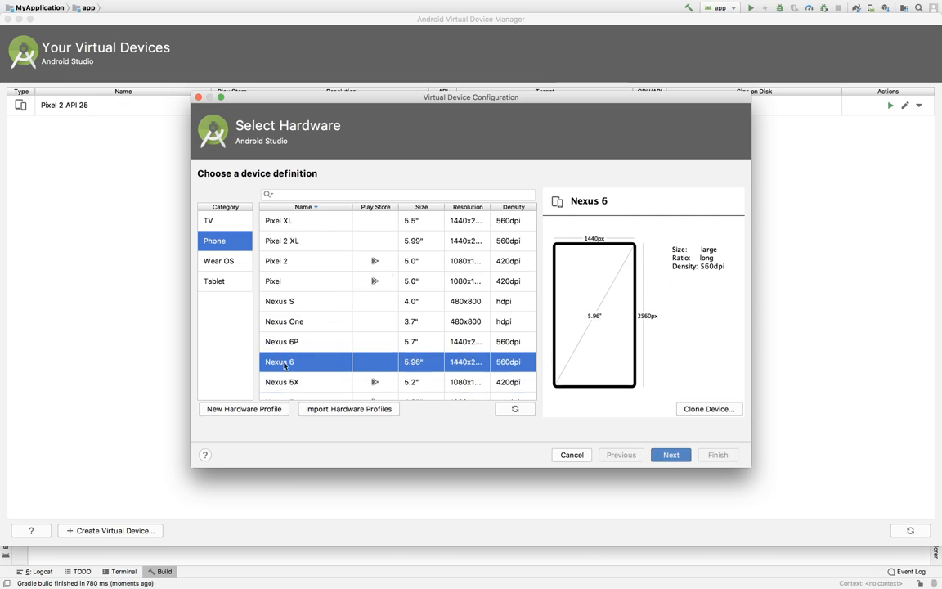
left_click(295, 262)
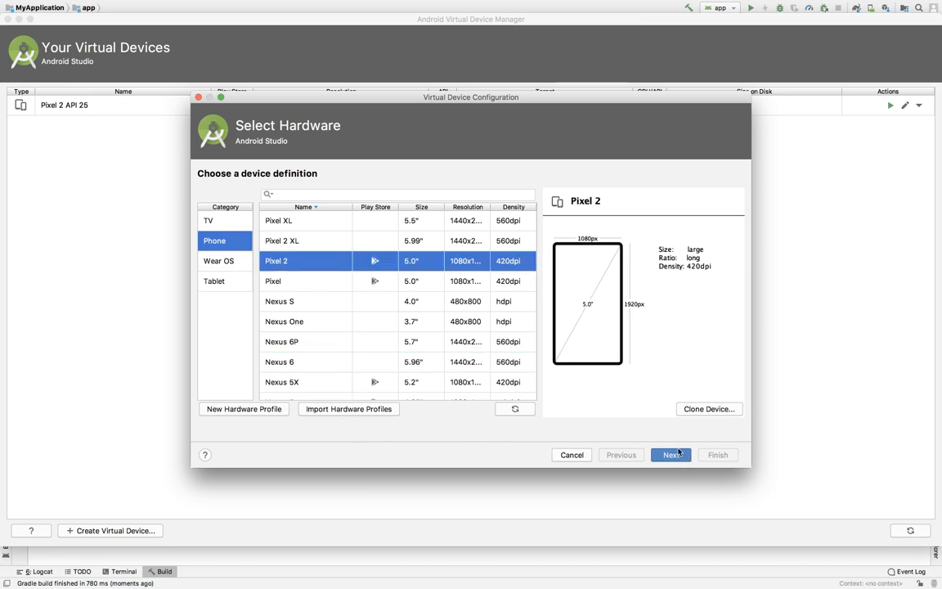
left_click(670, 456)
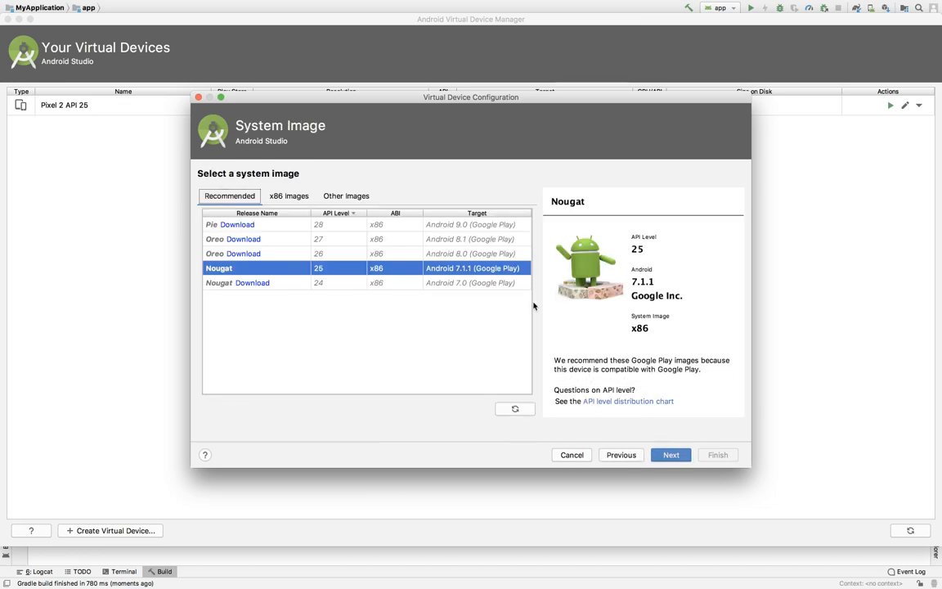
Step: Review the recommended system images and choose Nougat API level 25, x86, Android 7.1.1 (Google Play) for the virtual device
left_click(349, 240)
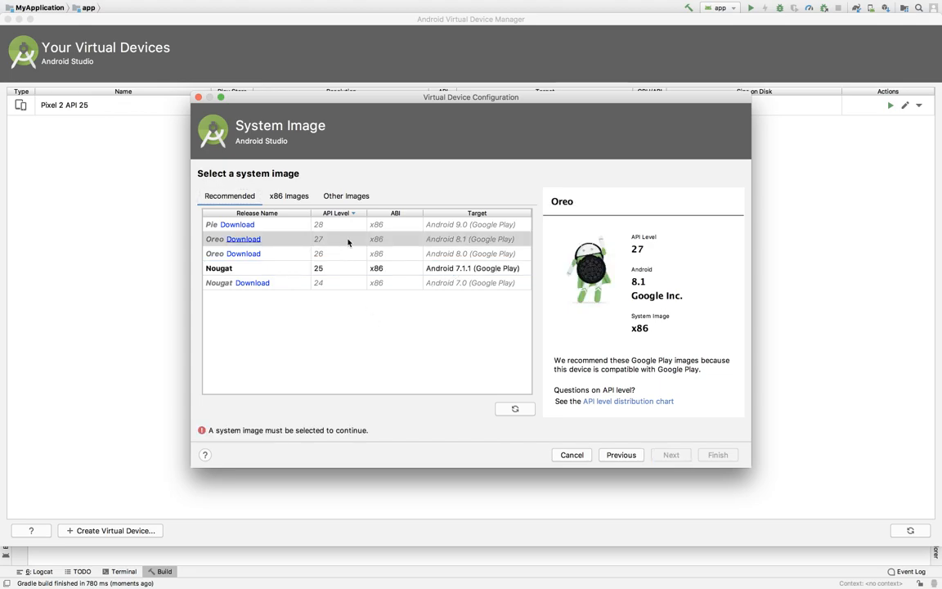
left_click(348, 229)
key("Down")
key("Down")
key("Down")
key("Down")
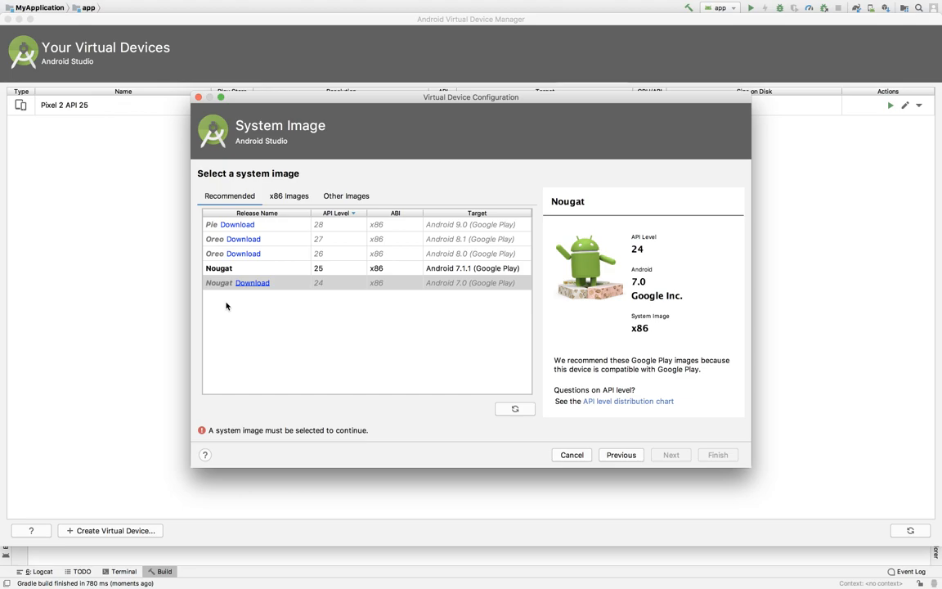
left_click(211, 269)
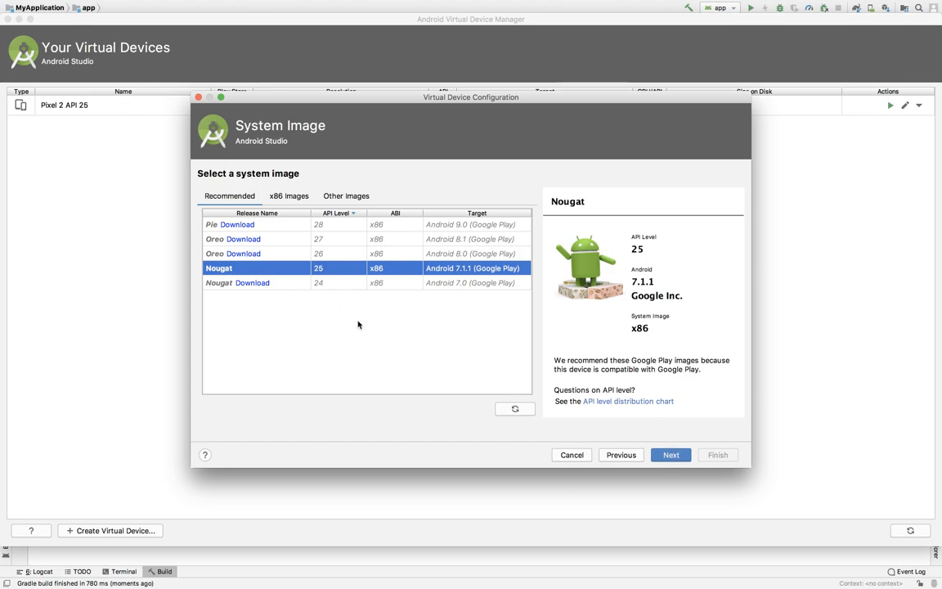
left_click(669, 454)
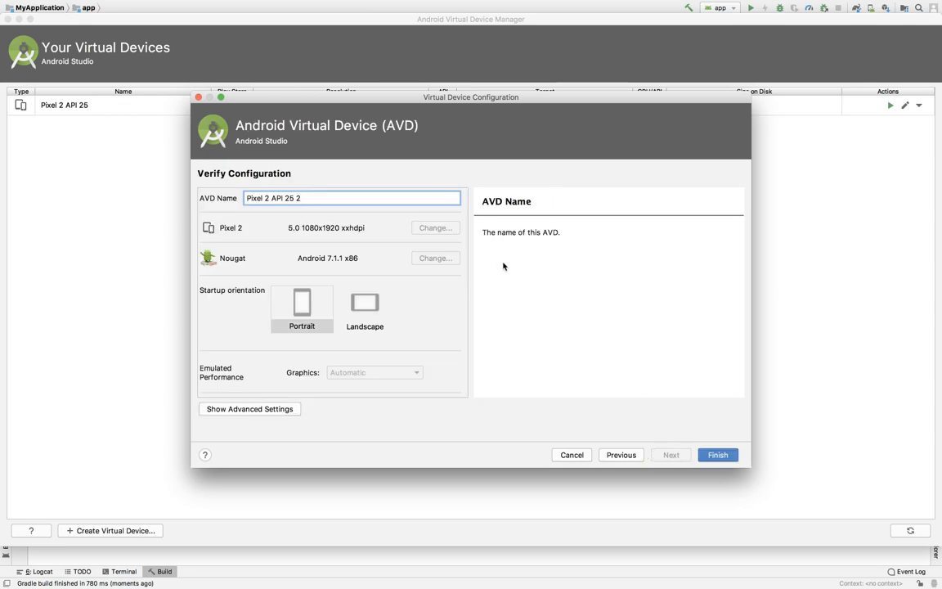
Step: Try the Landscape startup orientation, set it back to Portrait, and cancel the virtual device configuration
left_click(297, 306)
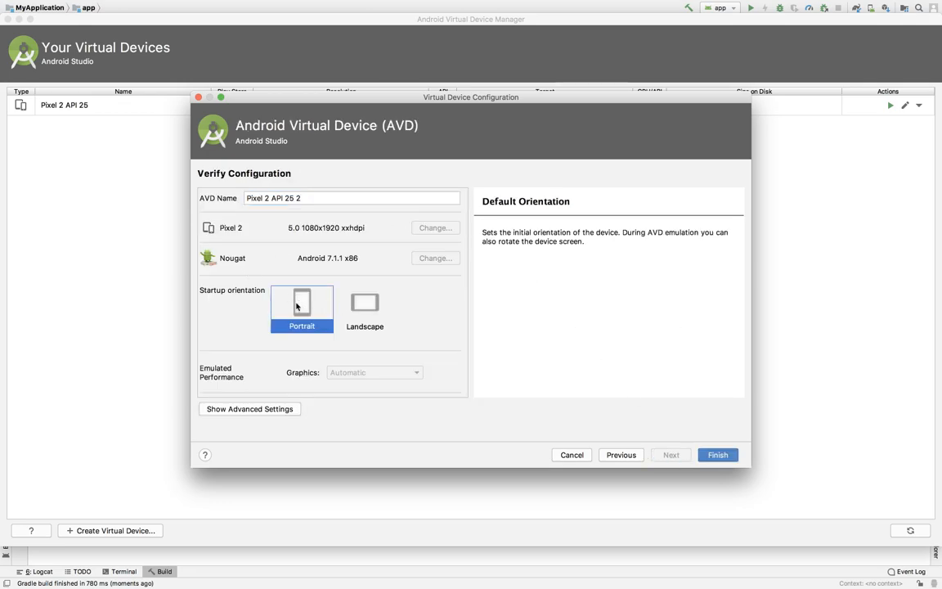
left_click(363, 304)
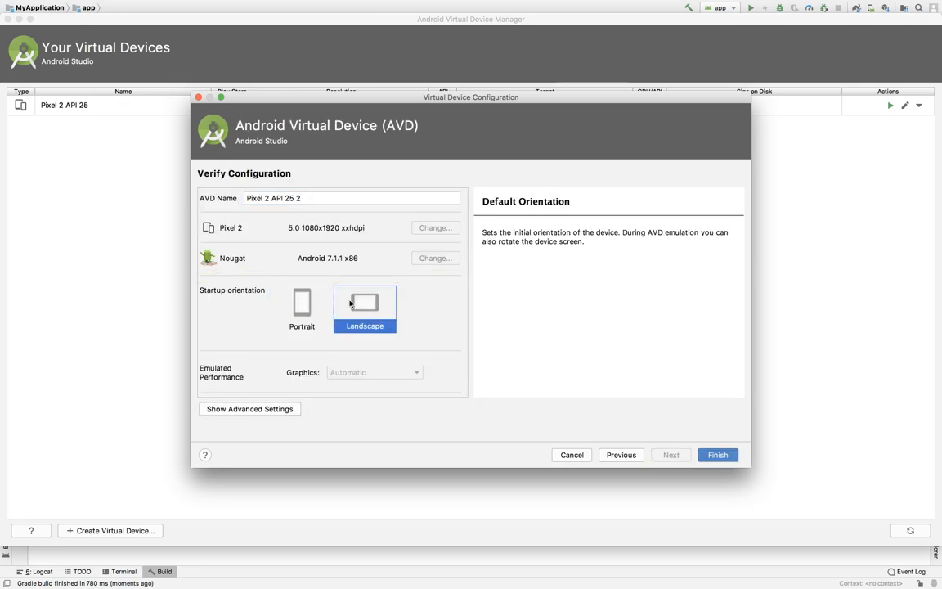
left_click(316, 198)
left_click(288, 302)
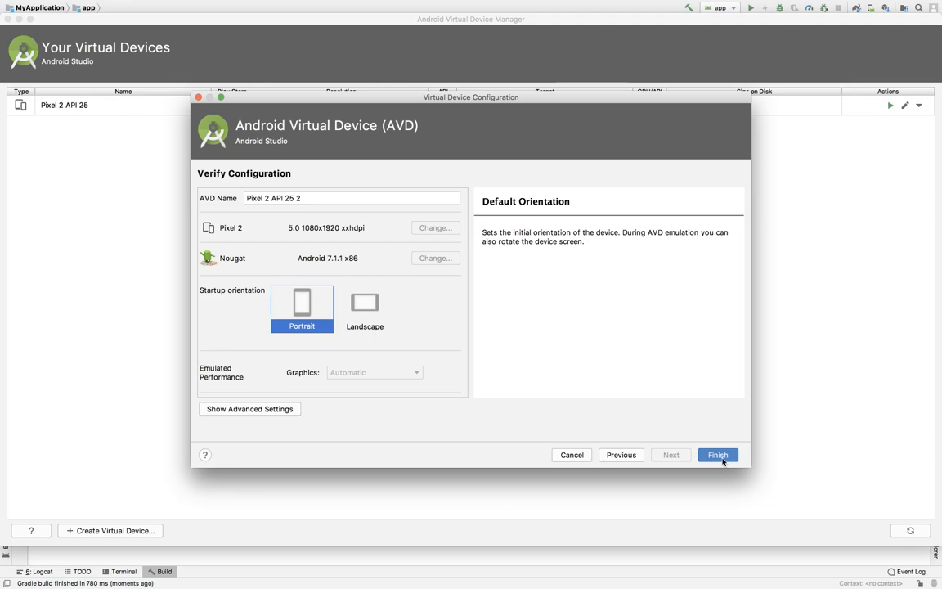
left_click(571, 455)
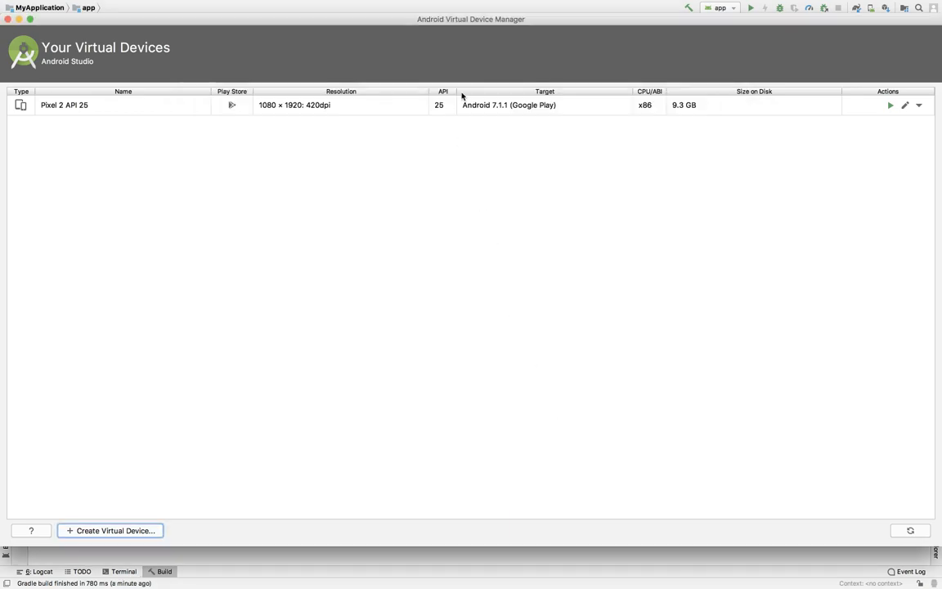
Step: Launch the existing Pixel 2 API 25 emulator, open its app drawer, and return to the home screen
left_click(890, 106)
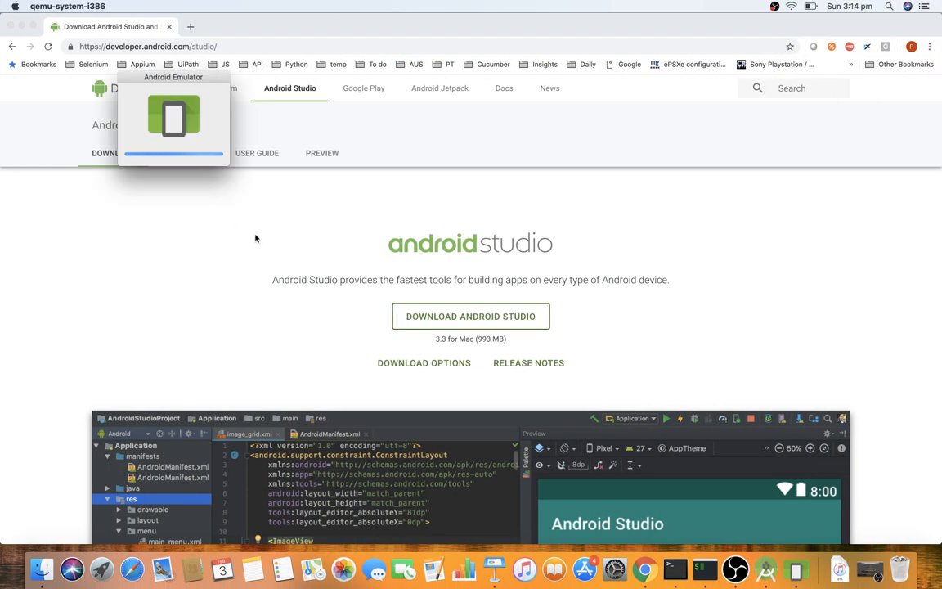
left_click(62, 418)
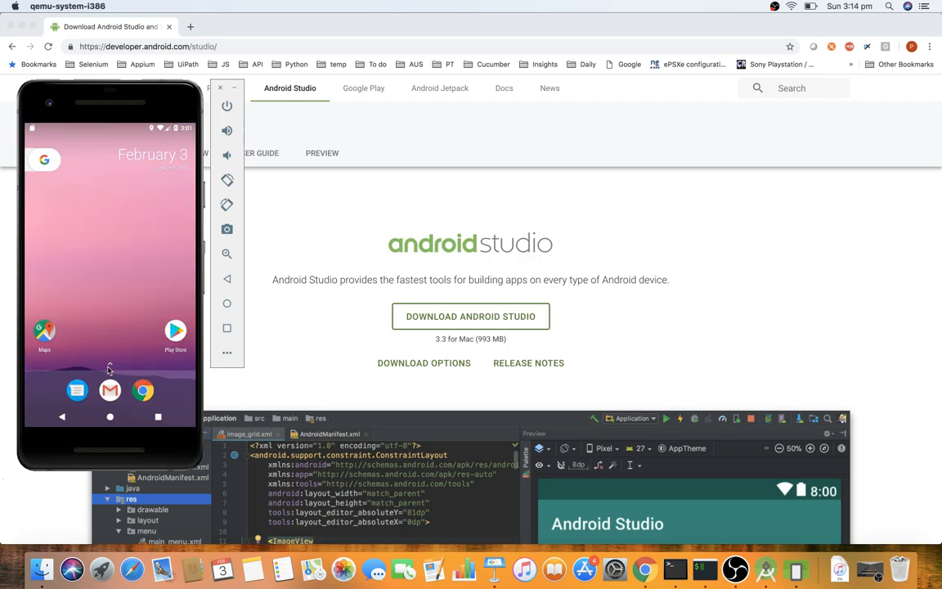
left_click_drag(108, 368, 99, 333)
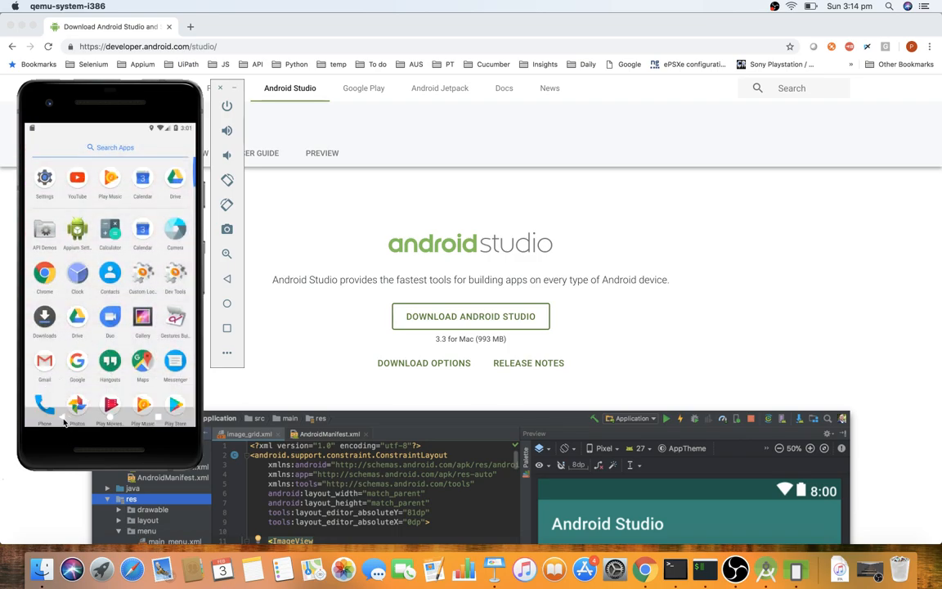
left_click(63, 419)
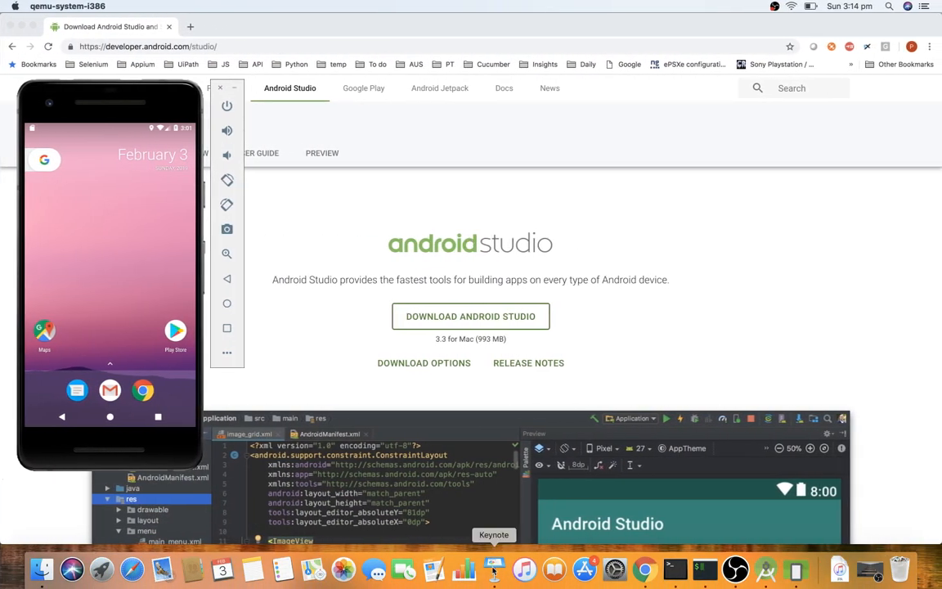
Step: Switch to the Keynote presentation with the macOS Android Studio & Emulator Setup slide
left_click(494, 568)
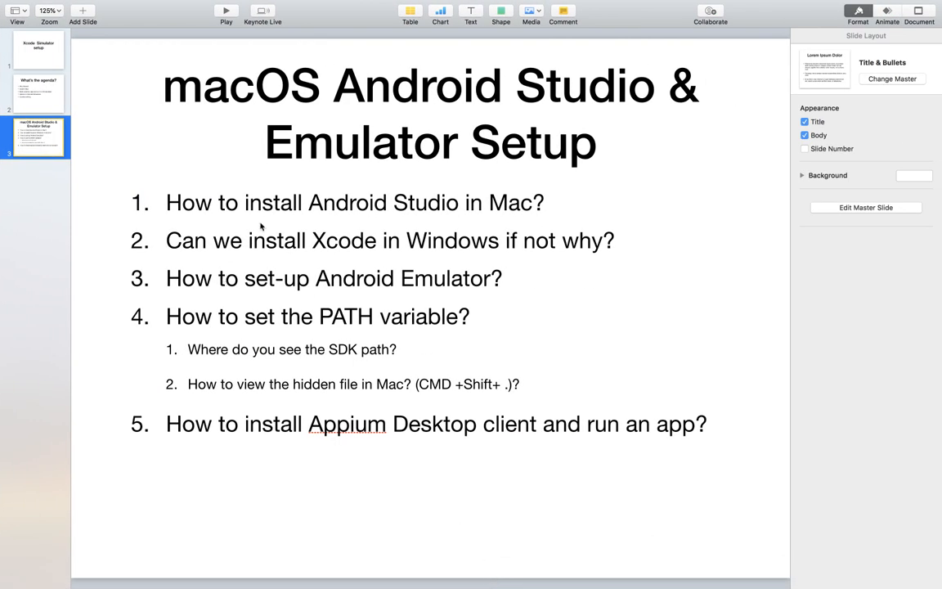